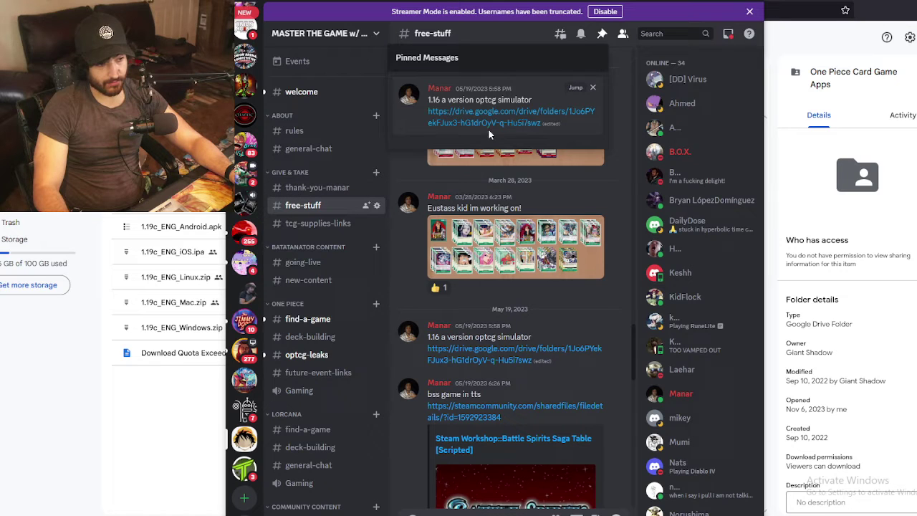
Switch to the One Piece Card Game Apps folder in Google Drive and download 1.19c_ENG_Windows.zip, accepting the download without a virus scan.
click(184, 418)
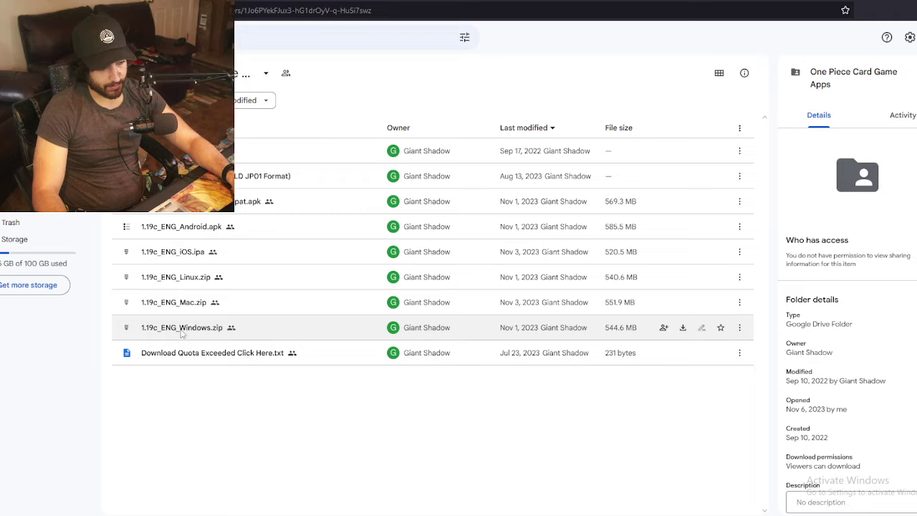
double_click(215, 329)
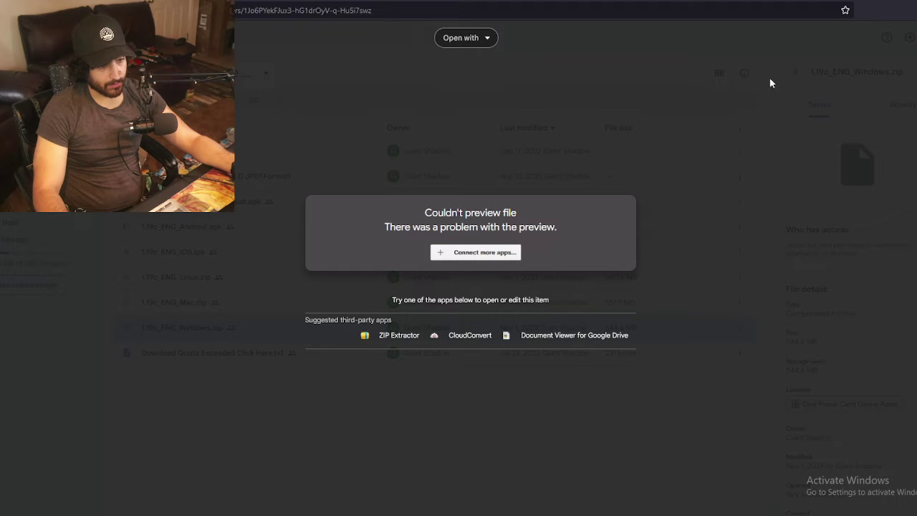
key(Escape)
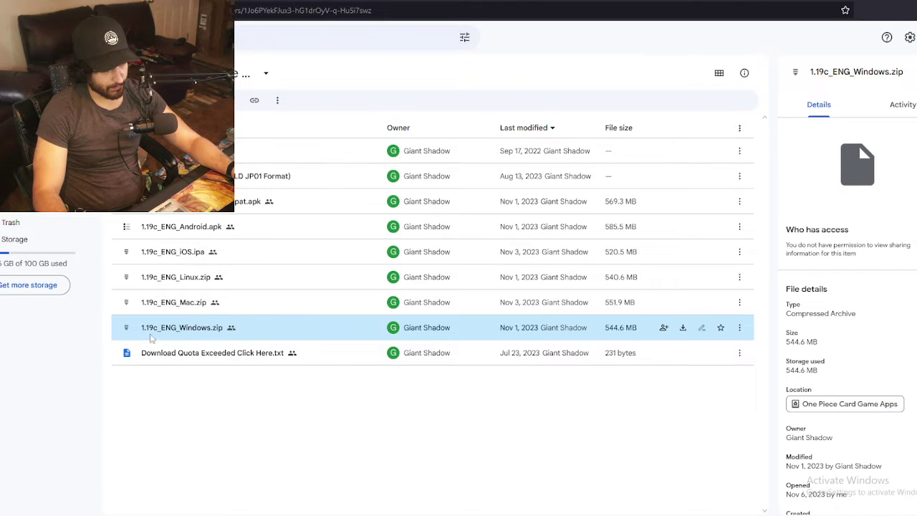
click(682, 328)
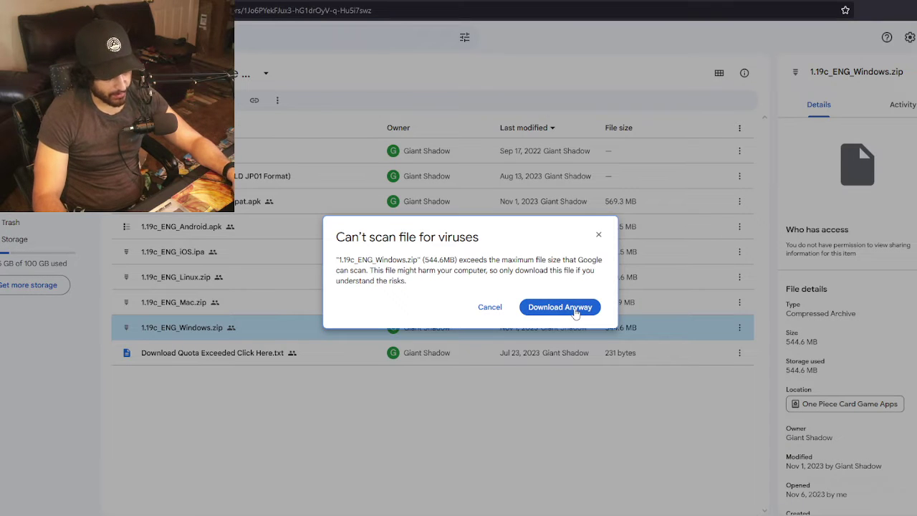
click(575, 308)
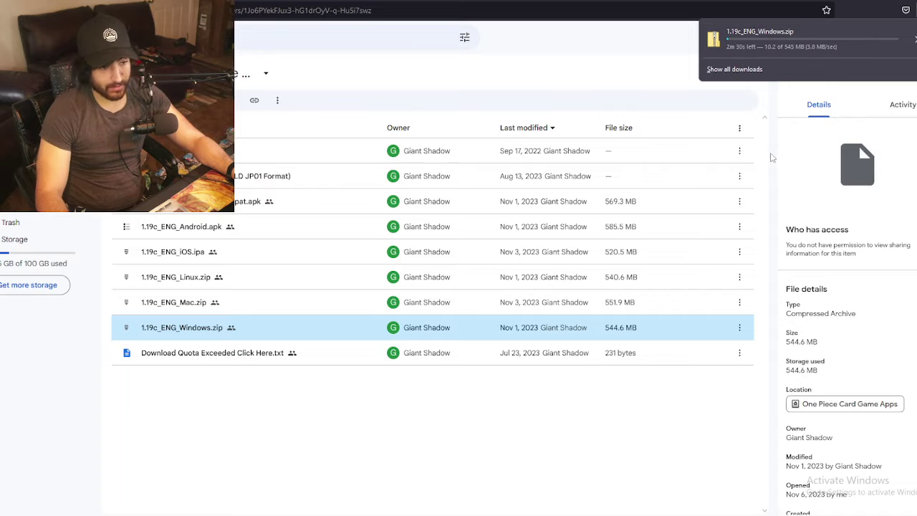
click(746, 41)
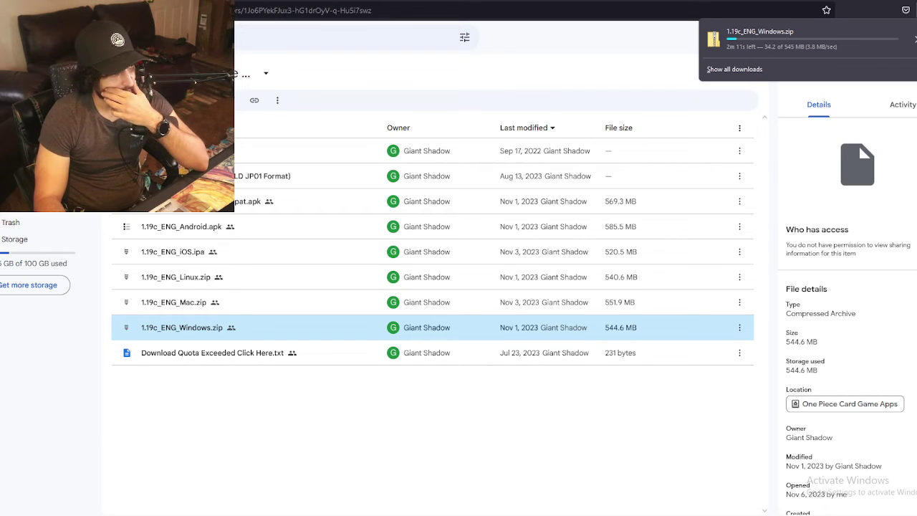
Switch to File Explorer and look through the deck files in the Decks folder of the old 1.19b Builds_Windows folder.
key(F11)
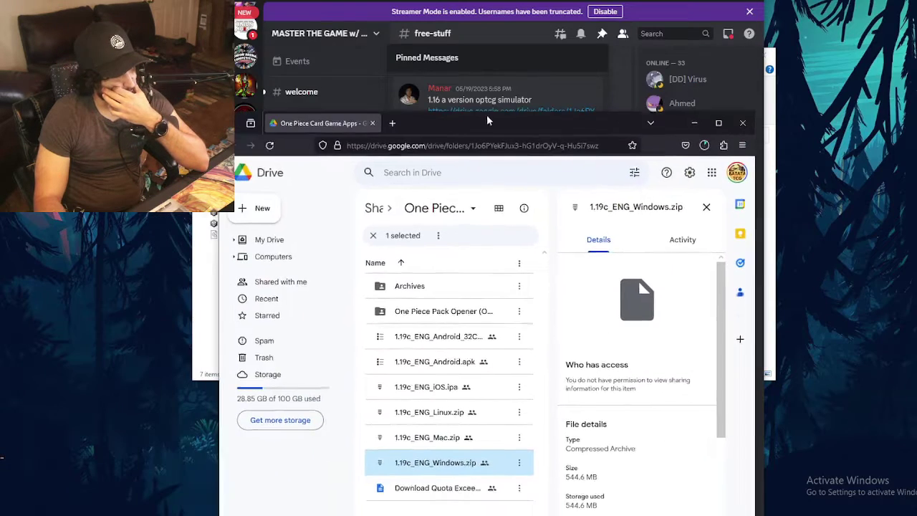
click(206, 315)
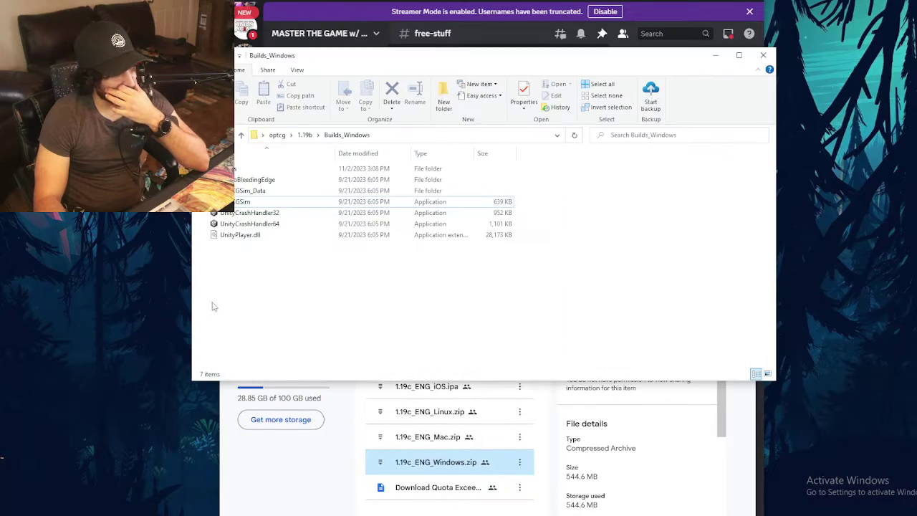
double_click(244, 169)
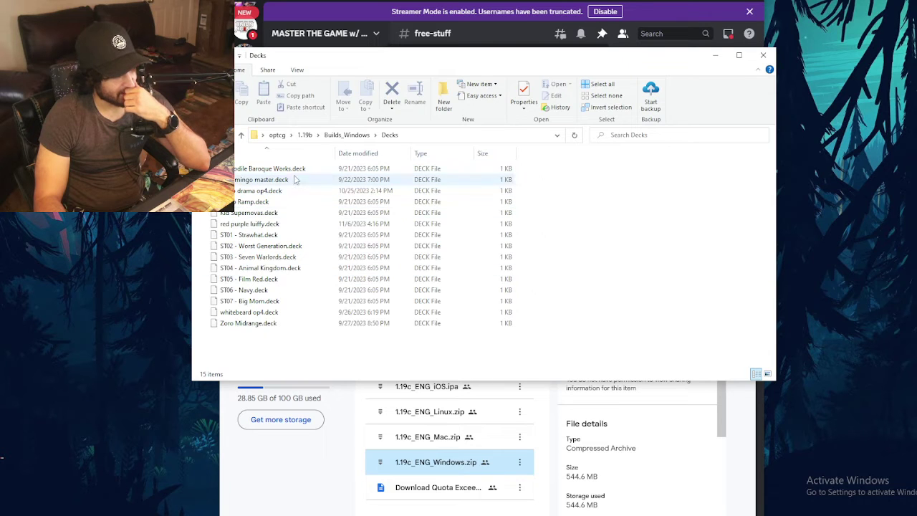
drag(281, 360, 317, 343)
key(alt+Left)
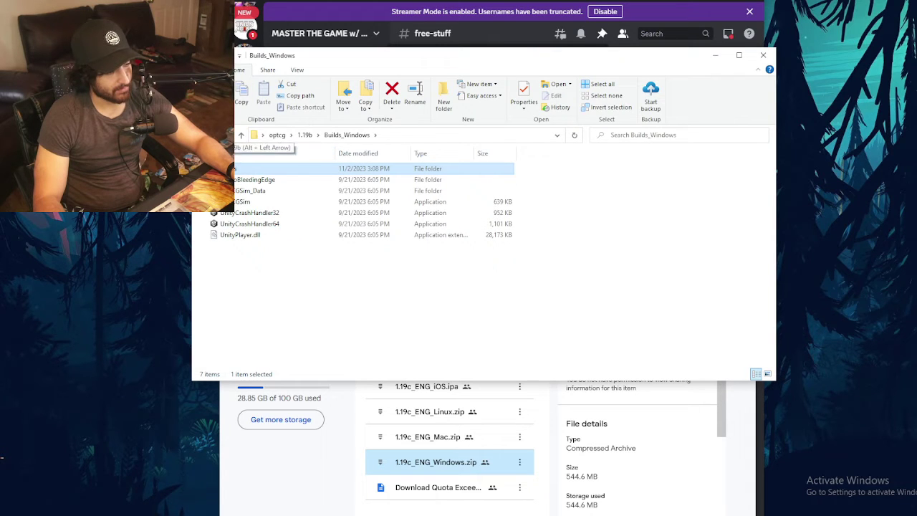
Go back up to the optcg folder and create a new folder in it named 1.19c.
click(193, 135)
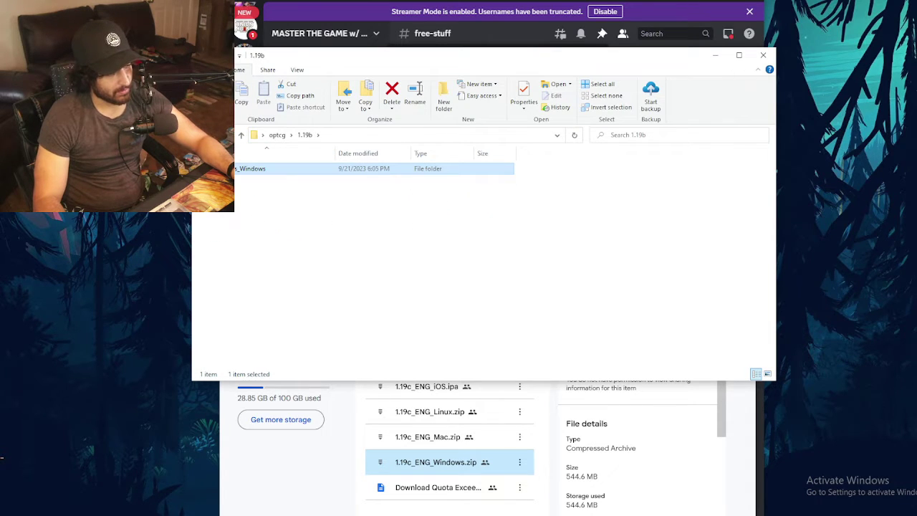
click(194, 135)
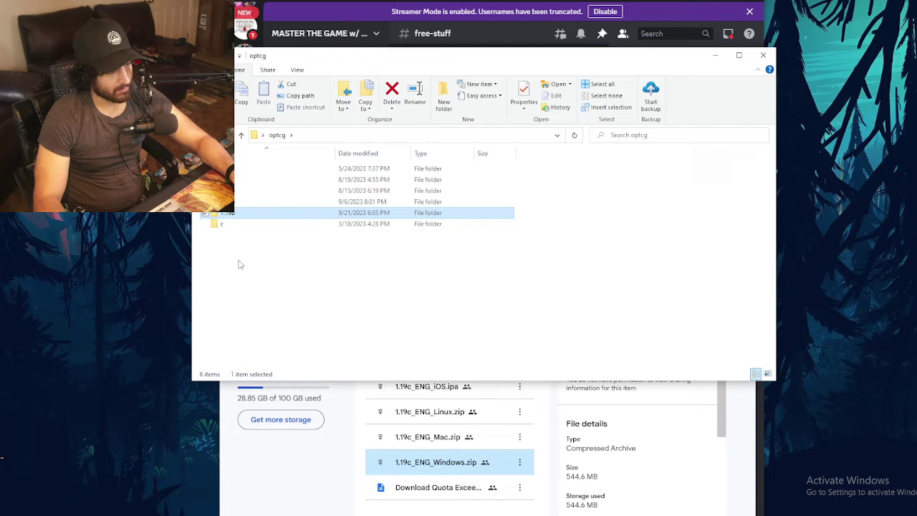
right_click(240, 264)
mouse_move(289, 381)
click(387, 377)
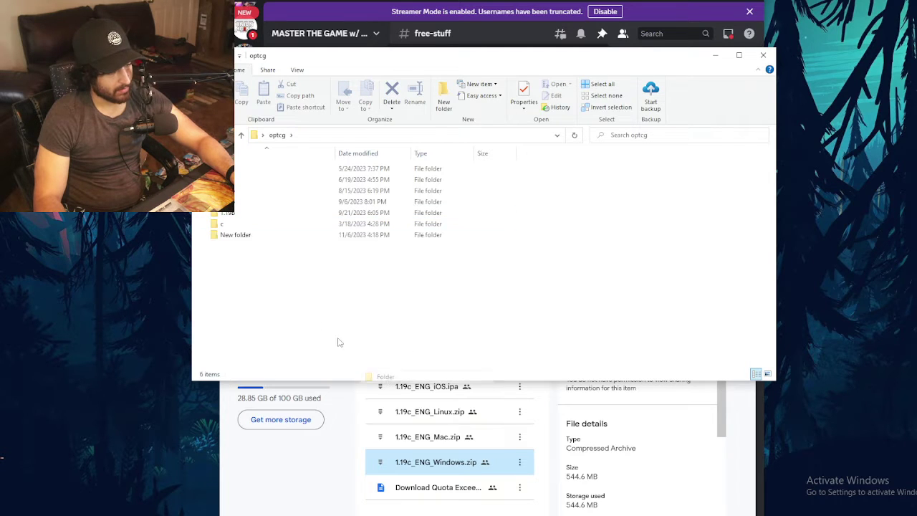
text(1.19)
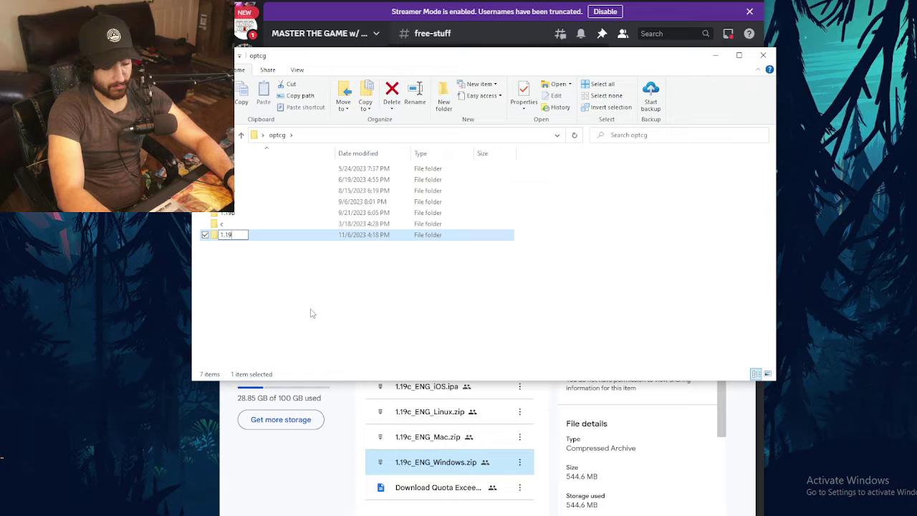
text(c)
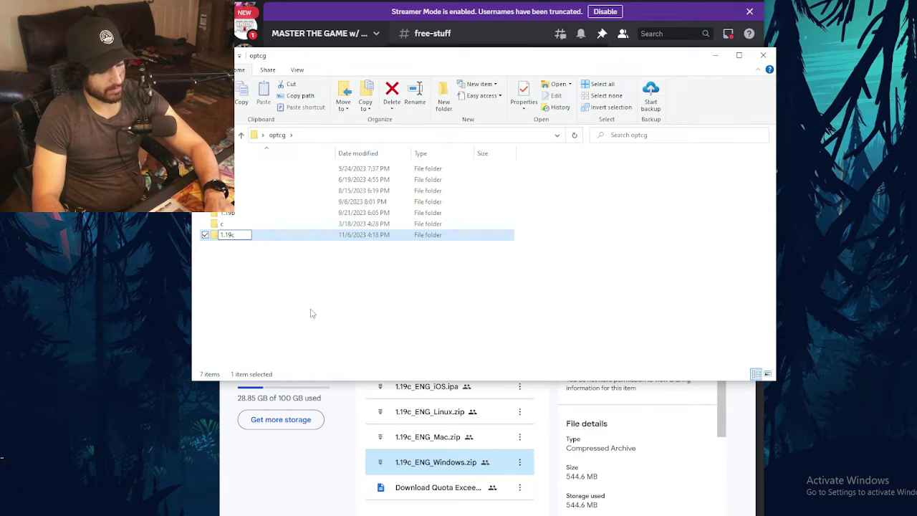
key(Return)
click(321, 295)
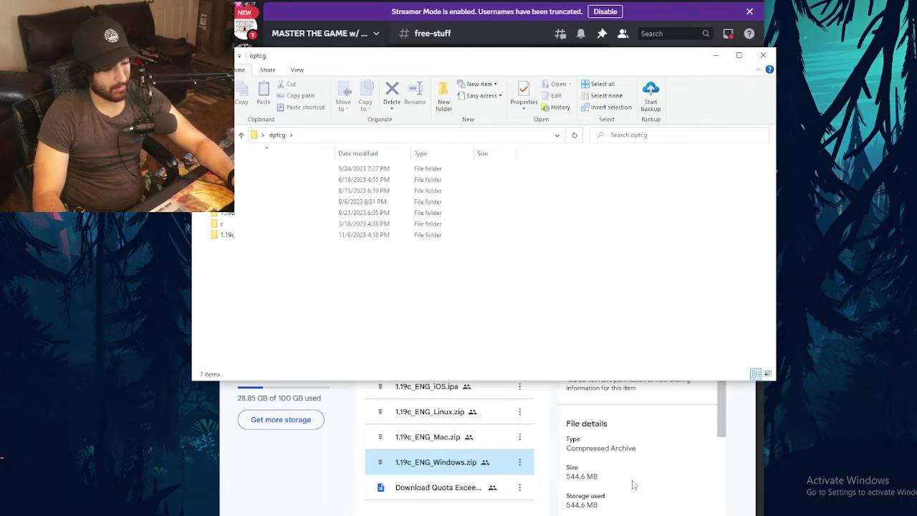
Return to the browser, check the progress of the 1.19c_ENG_Windows.zip download and set the archive to open when completed.
click(337, 500)
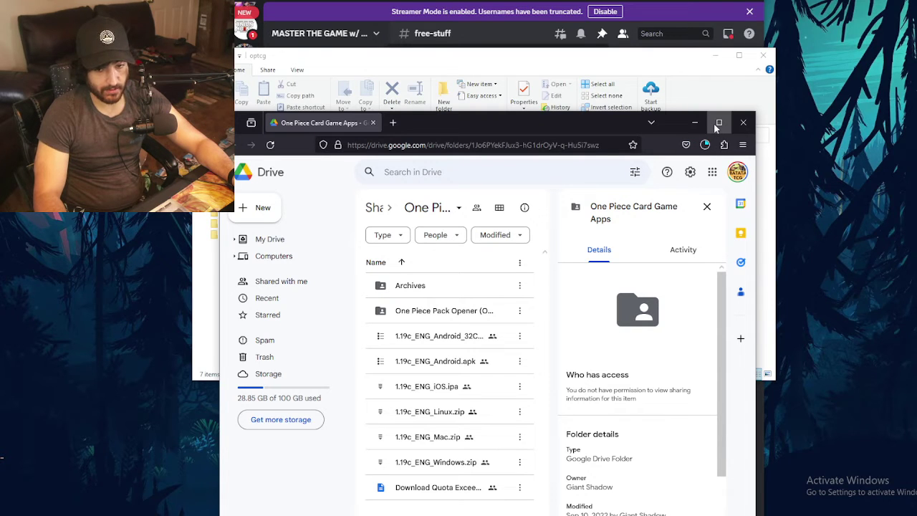
click(705, 145)
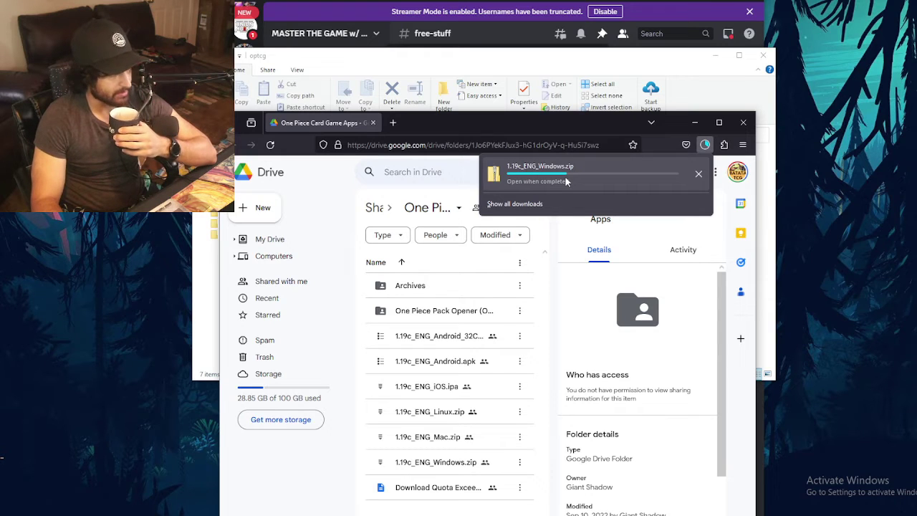
click(566, 181)
click(2, 456)
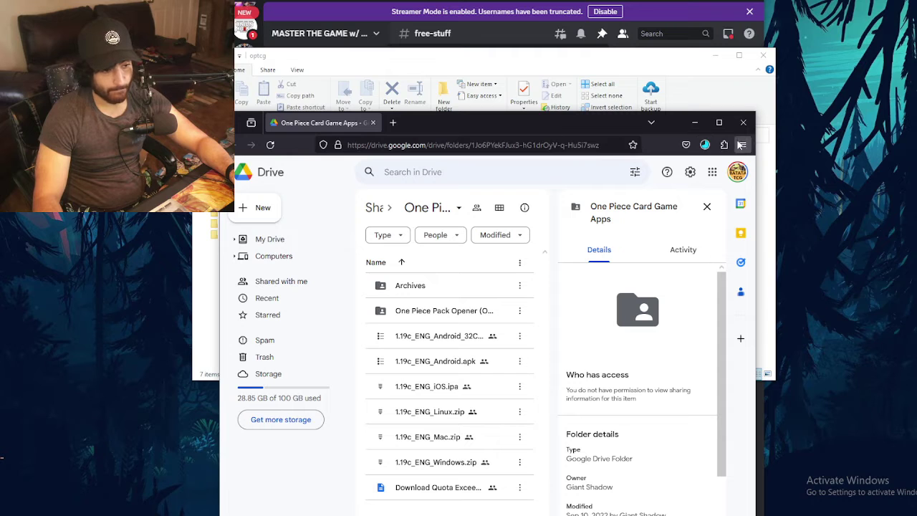
double_click(569, 123)
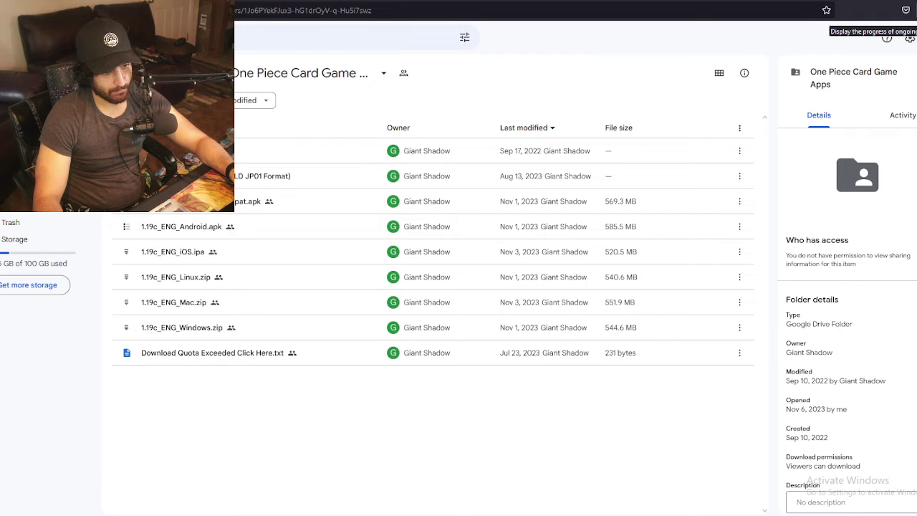
click(906, 10)
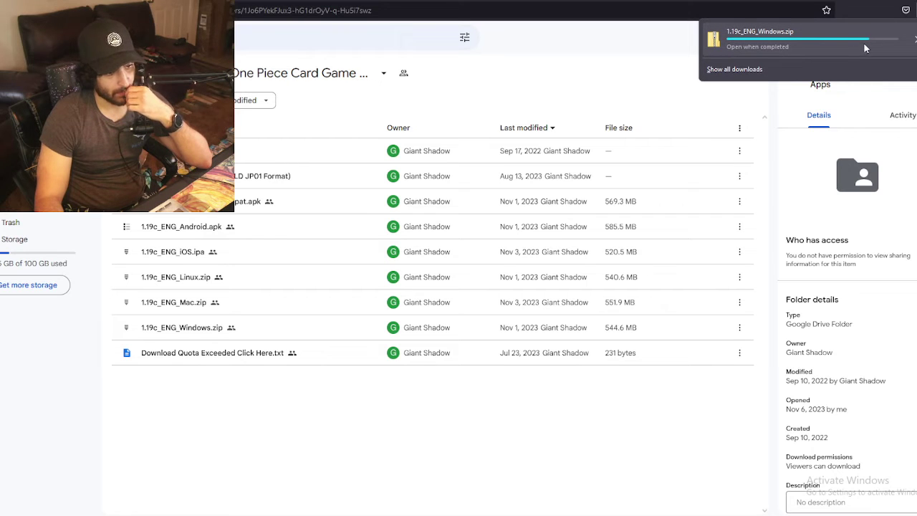
click(772, 35)
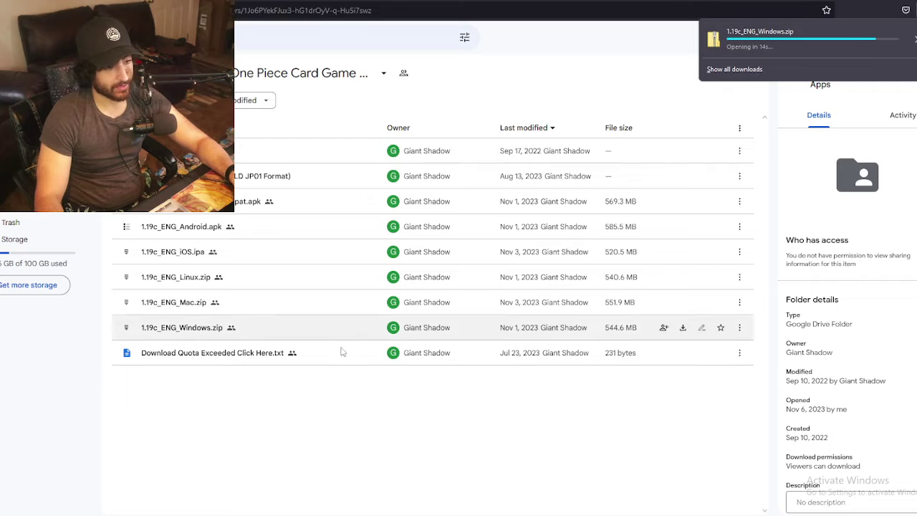
click(828, 40)
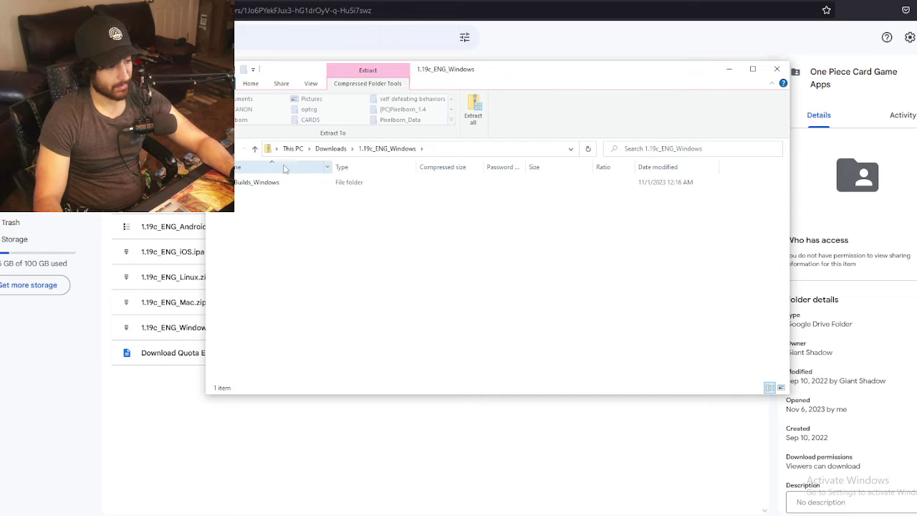
Set up Extract All for the 1.19c_ENG_Windows archive in Downloads with Desktop > optcg > 1.19c as the destination.
click(255, 149)
right_click(261, 203)
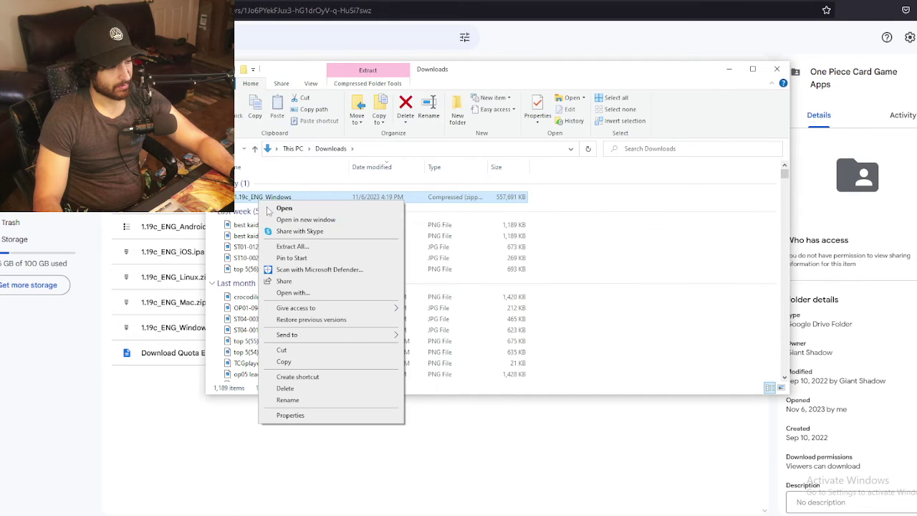
click(290, 246)
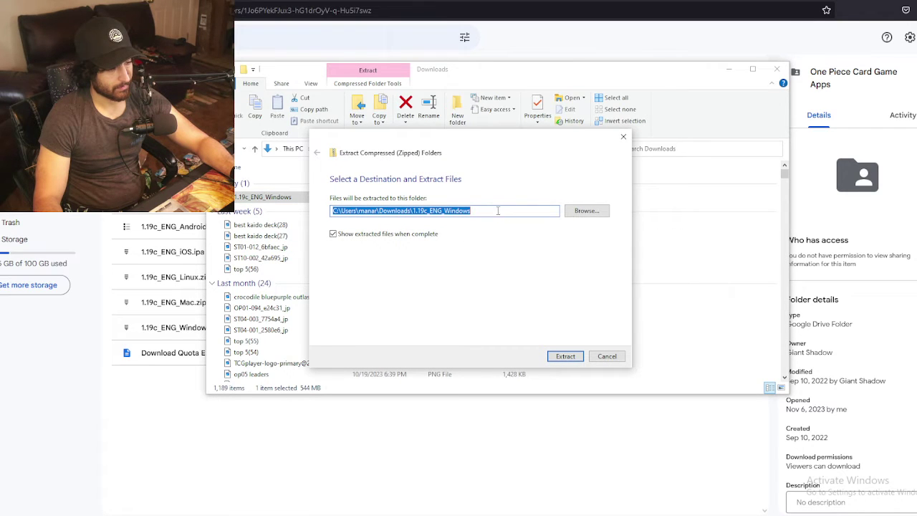
click(586, 211)
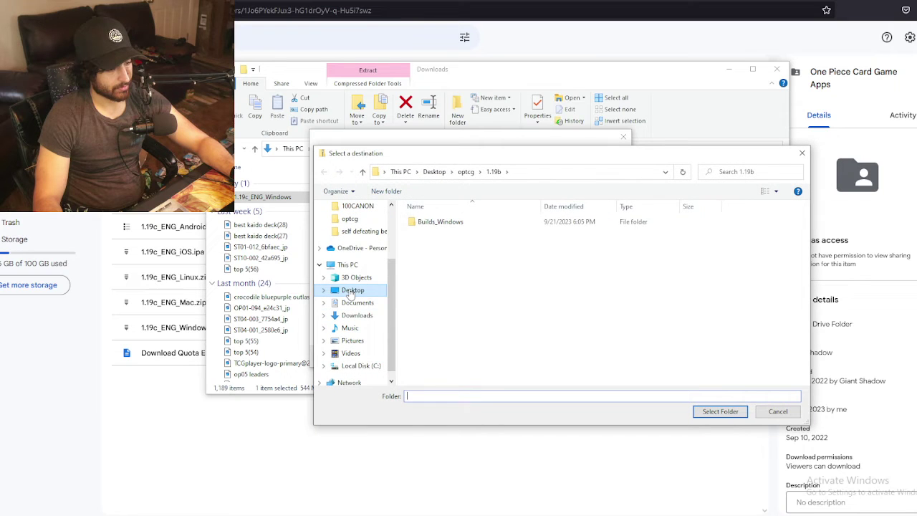
click(352, 291)
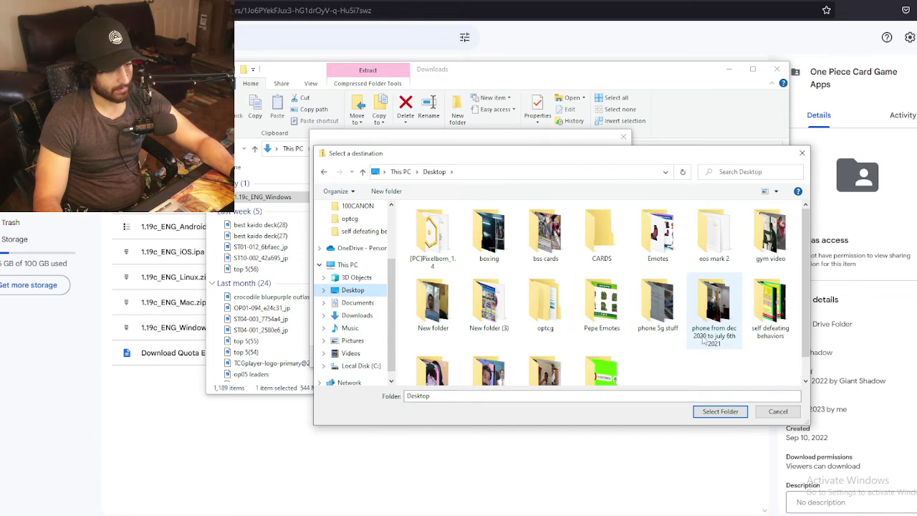
scroll(705, 337, down, 1)
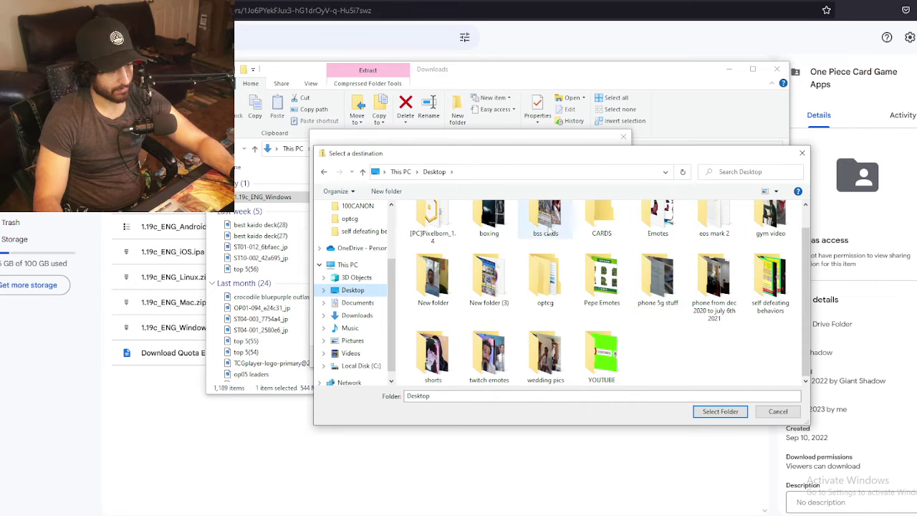
double_click(543, 284)
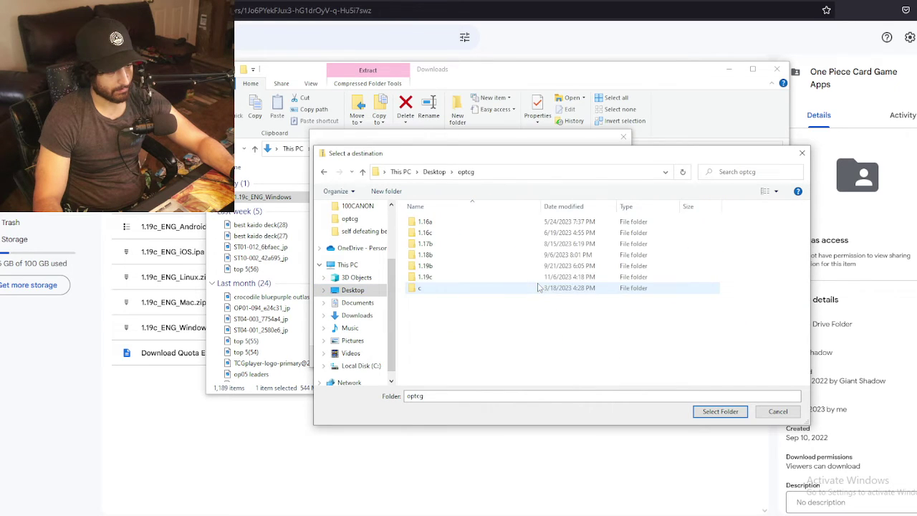
double_click(427, 277)
click(716, 415)
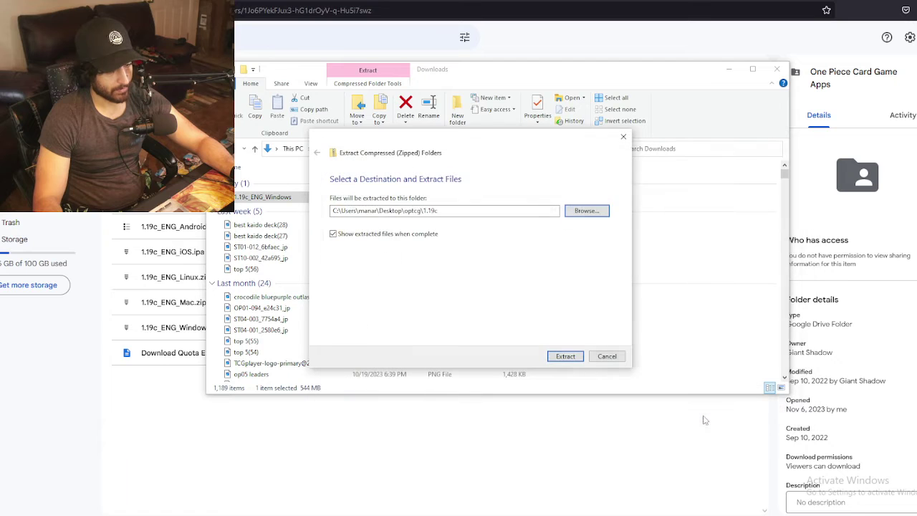
Run the extraction and move its progress window over the extraction dialog to watch it.
click(562, 360)
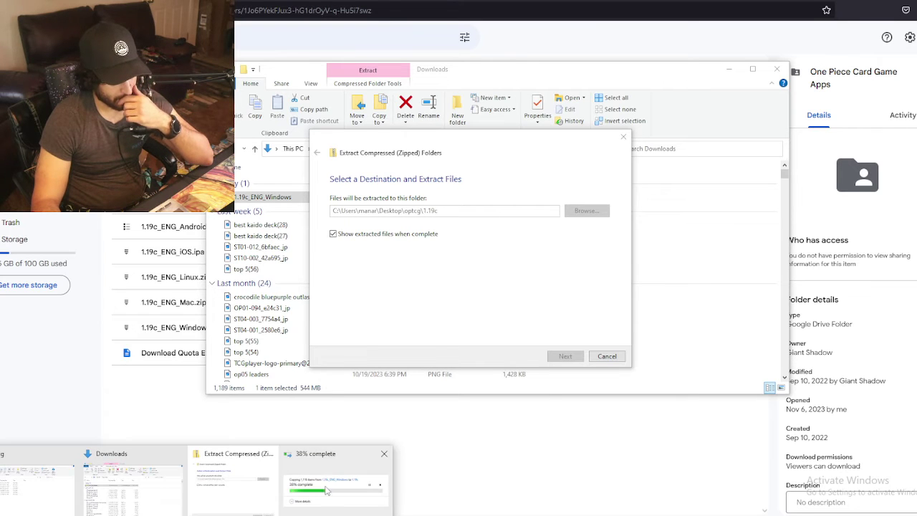
click(326, 491)
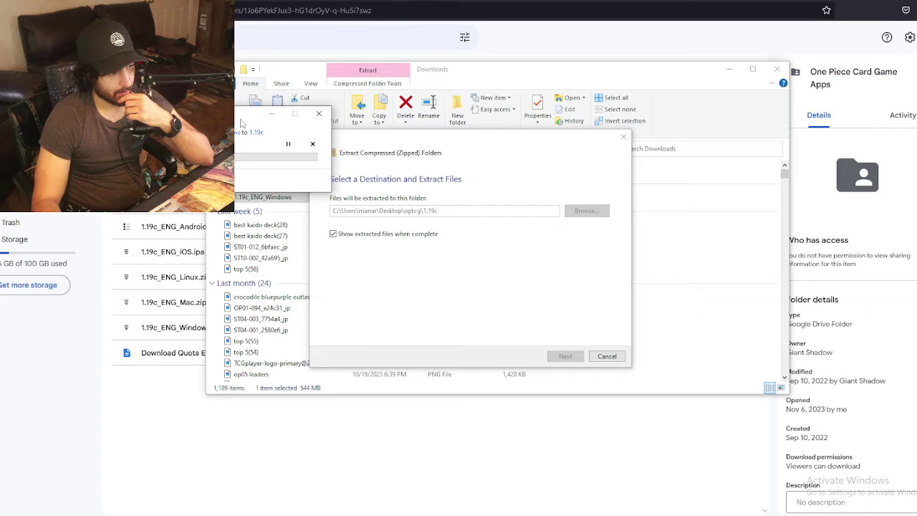
drag(244, 118, 594, 207)
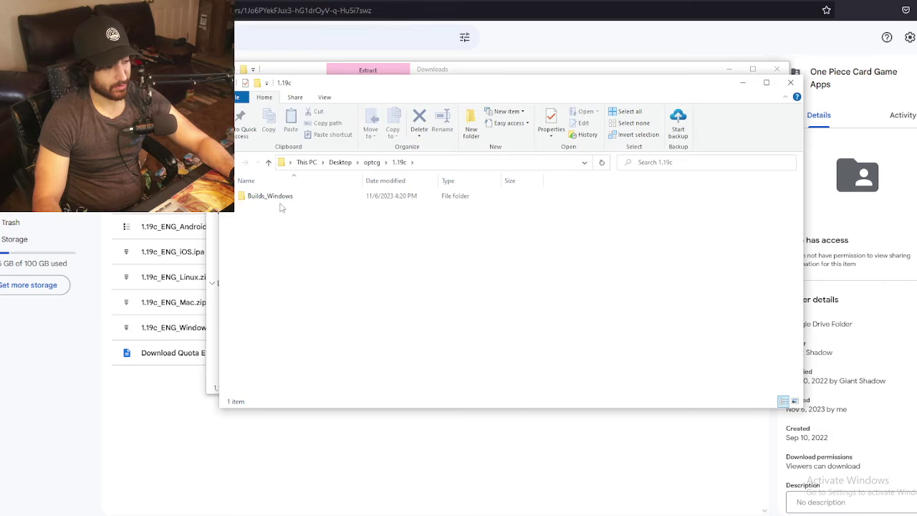
Open the Decks folder inside Builds_Windows of the extracted 1.19c folder.
click(268, 162)
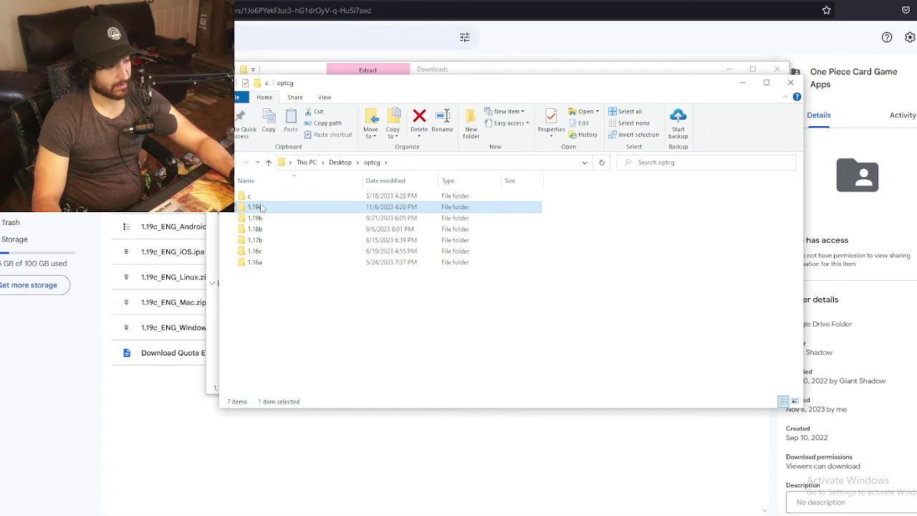
double_click(261, 207)
double_click(263, 196)
double_click(256, 195)
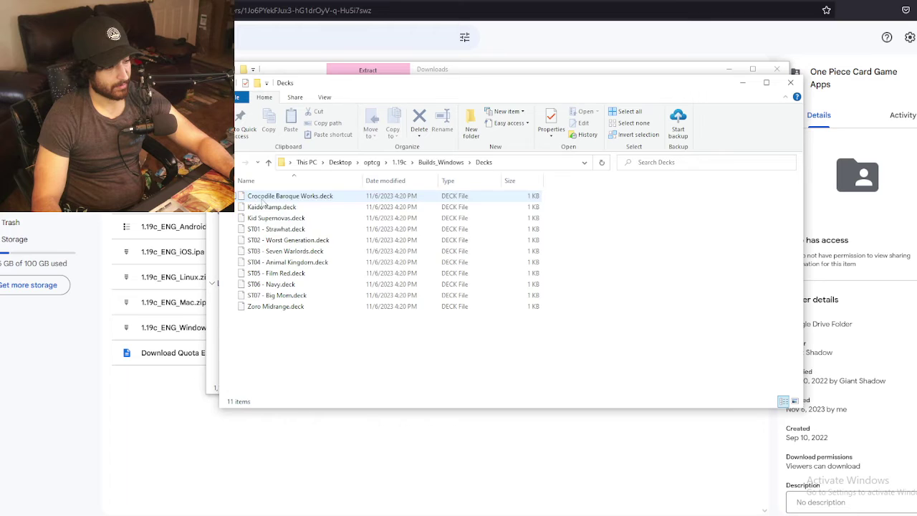
Start the OPTCGSim application from the Builds_Windows folder of version 1.19c.
click(267, 162)
double_click(263, 229)
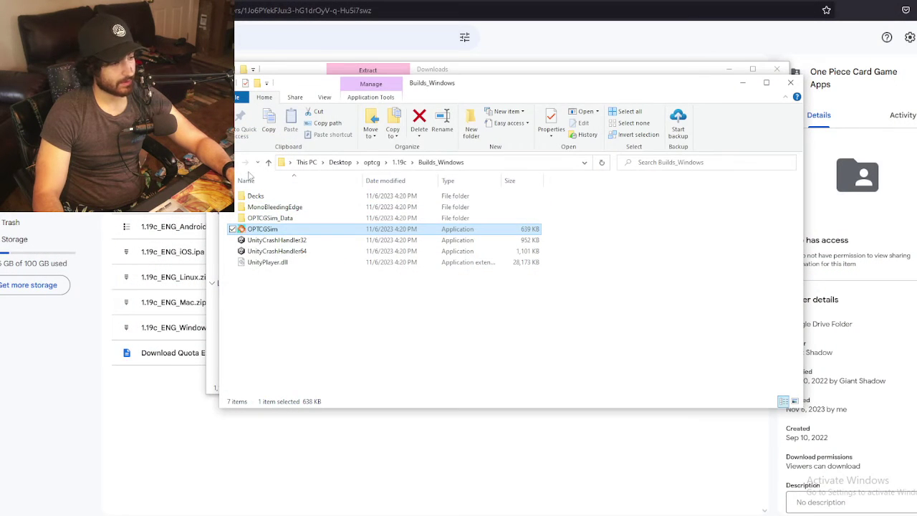
Copy the Decks folder from optcg > 1.19b > Builds_Windows.
click(268, 163)
click(269, 163)
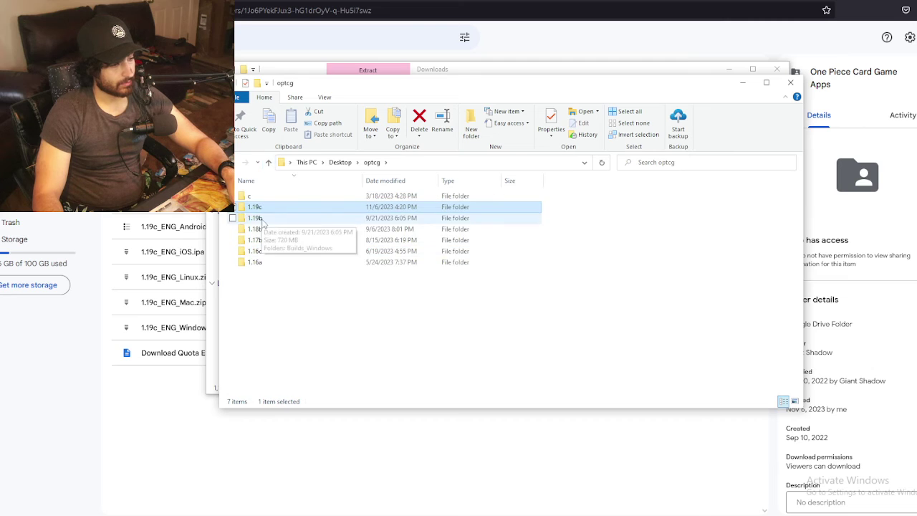
click(264, 220)
double_click(263, 219)
double_click(264, 196)
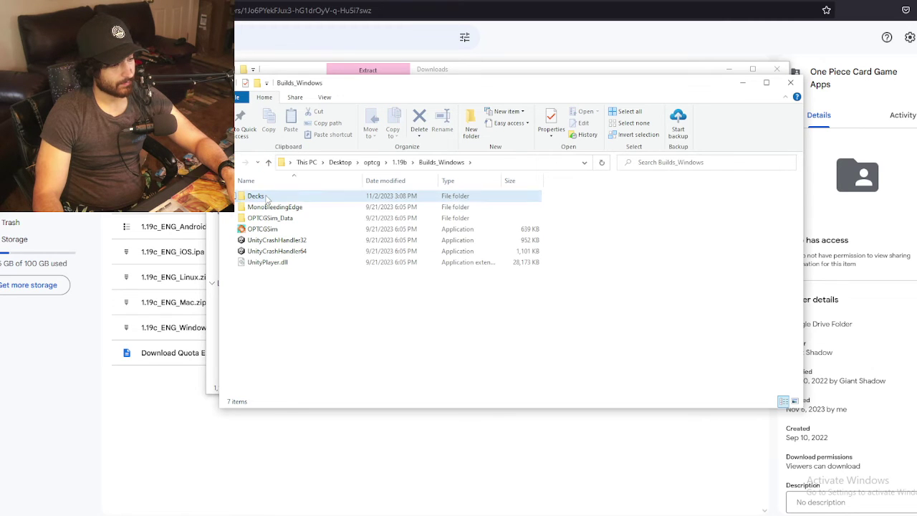
click(265, 196)
Replace the Decks folder in optcg > 1.19c > Builds_Windows with the one copied from 1.19b.
click(269, 163)
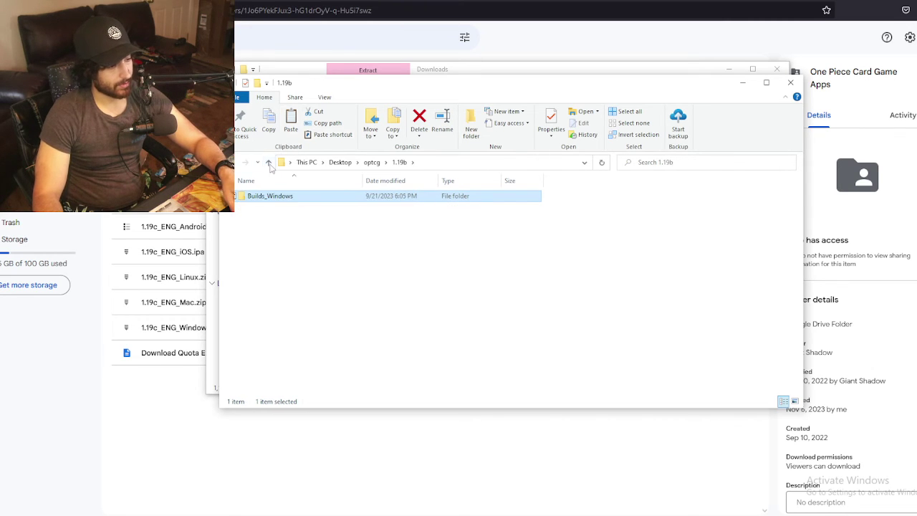
click(268, 163)
click(262, 206)
double_click(263, 206)
click(264, 196)
double_click(264, 196)
right_click(265, 199)
click(301, 368)
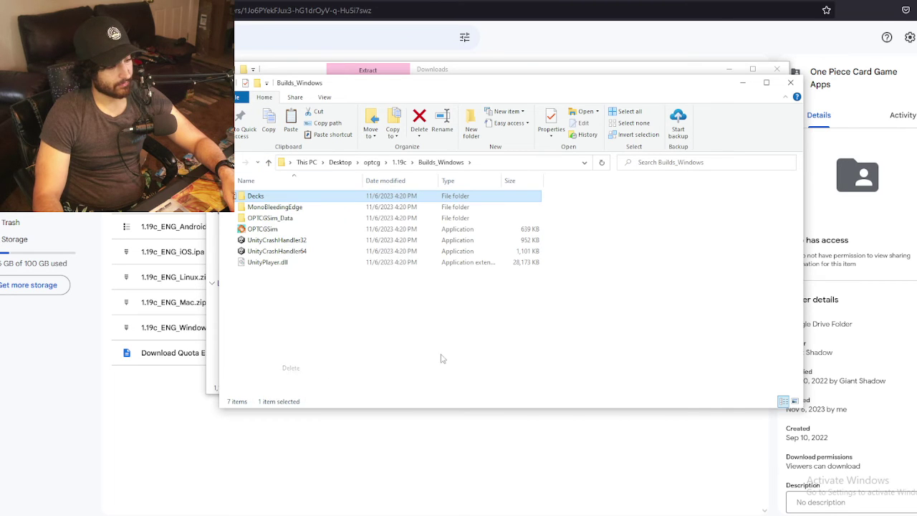
key(ctrl+z)
Launch OPTCGSim 1.19c, load the red and purple Monkey D. Luffy deck in the Deck Editor and return to the lobby.
double_click(287, 228)
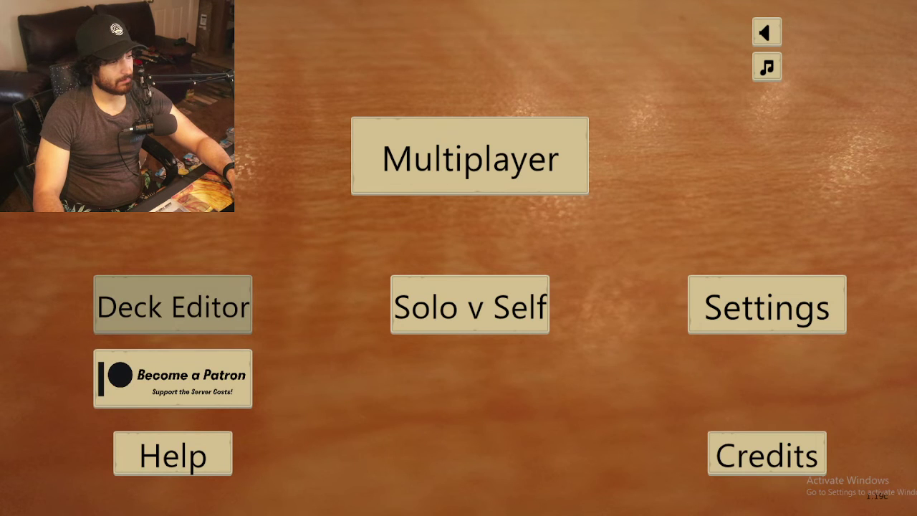
click(173, 305)
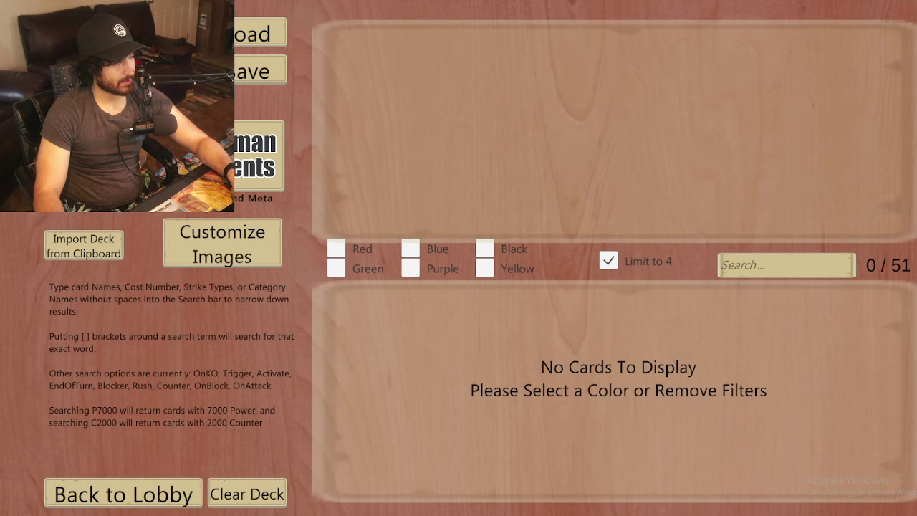
click(261, 34)
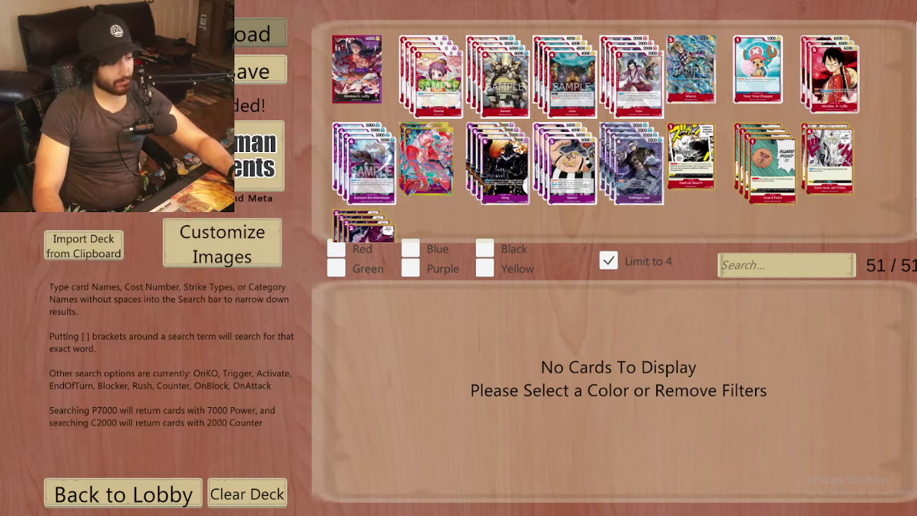
click(151, 495)
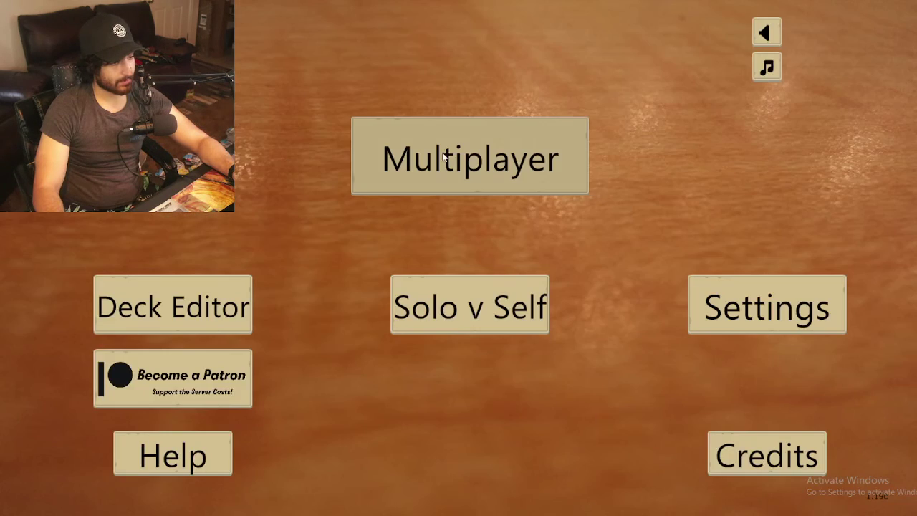
Open the Eastern format's multiplayer lobbies and refresh the lobby list.
click(444, 150)
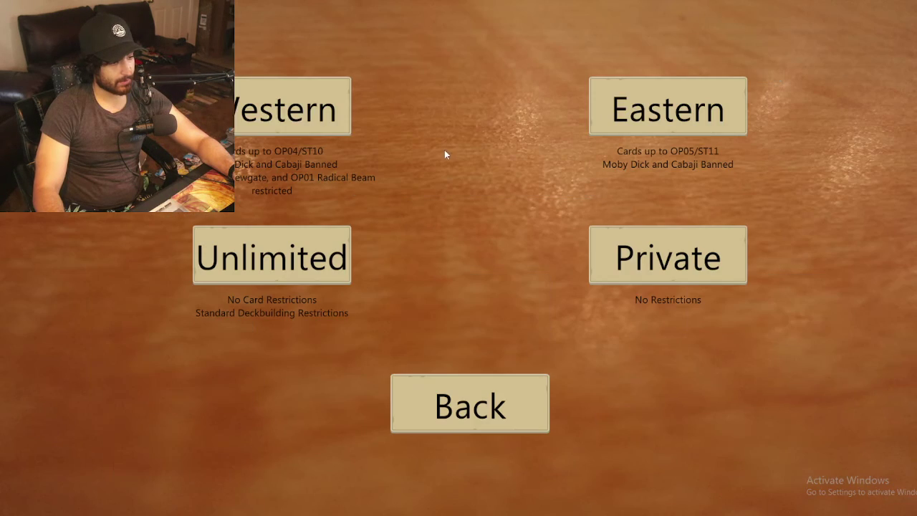
click(240, 122)
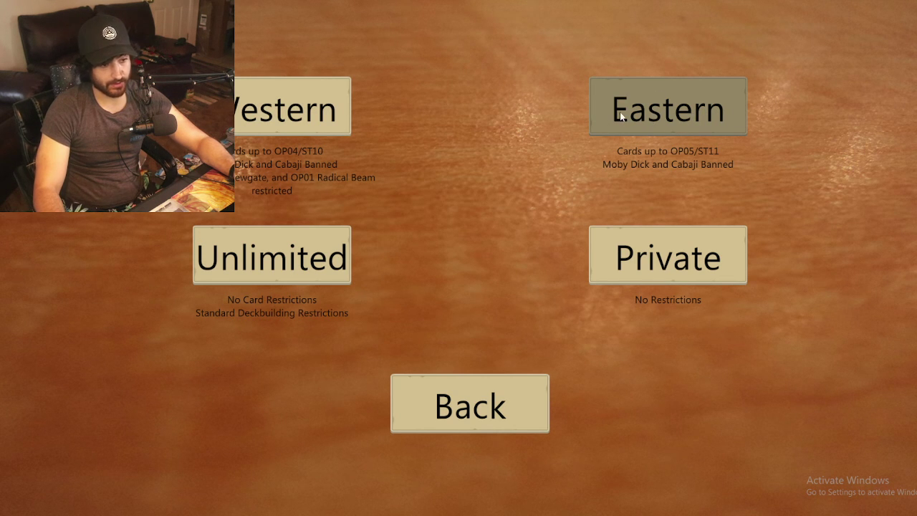
click(653, 116)
click(689, 257)
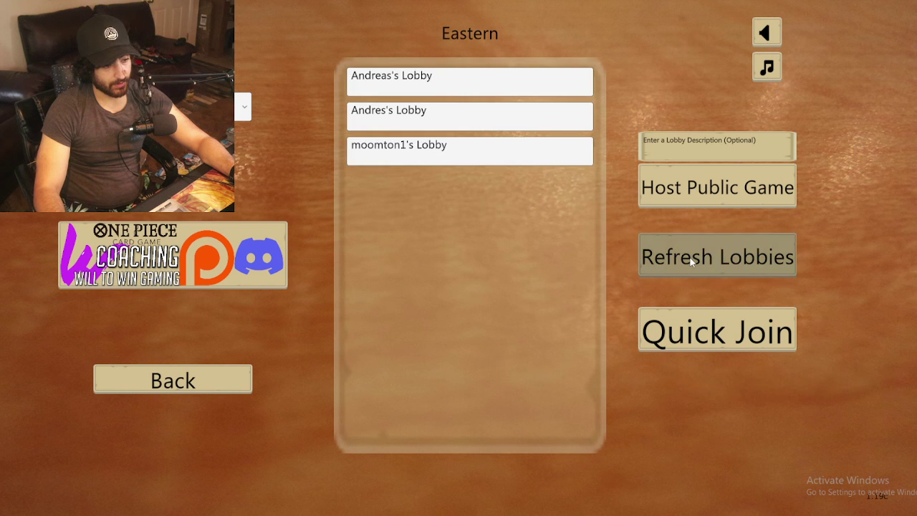
click(689, 258)
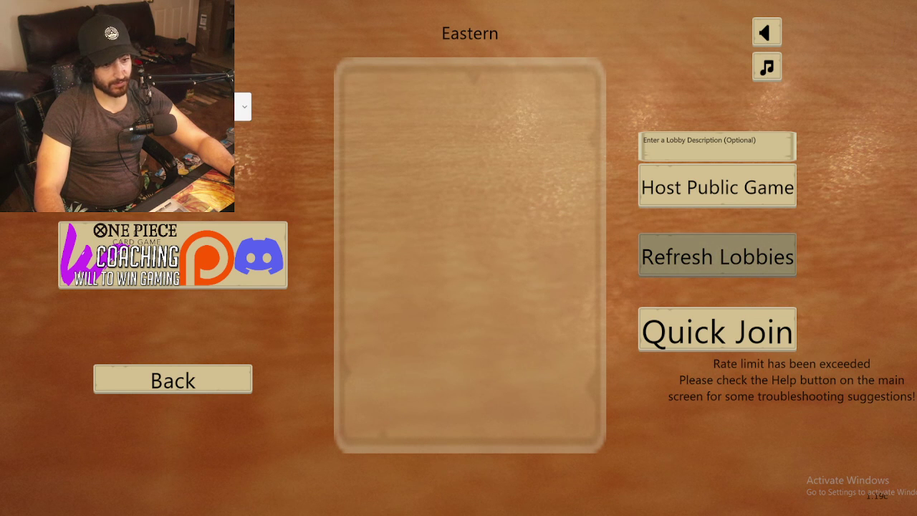